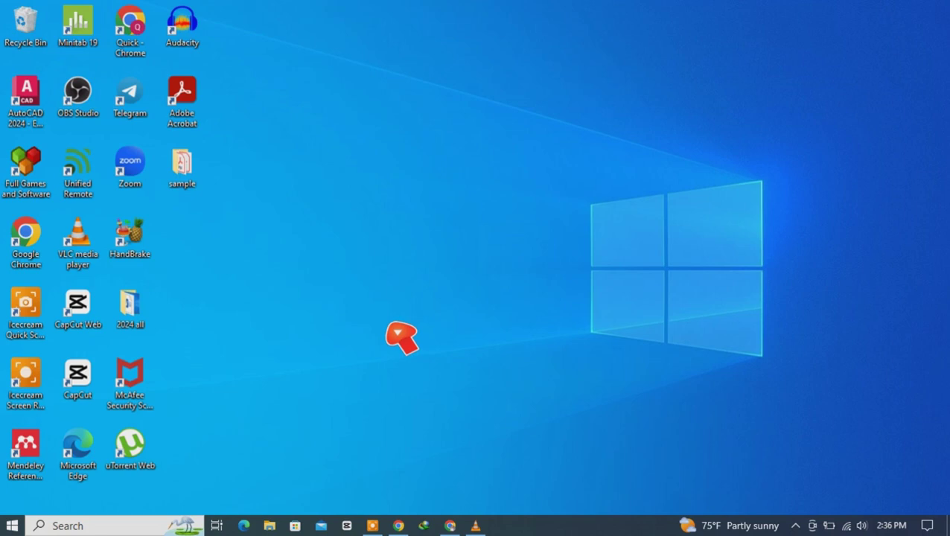
- Open 1061.pdf from the desktop's sample folder in Adobe Acrobat
double_click(200, 177)
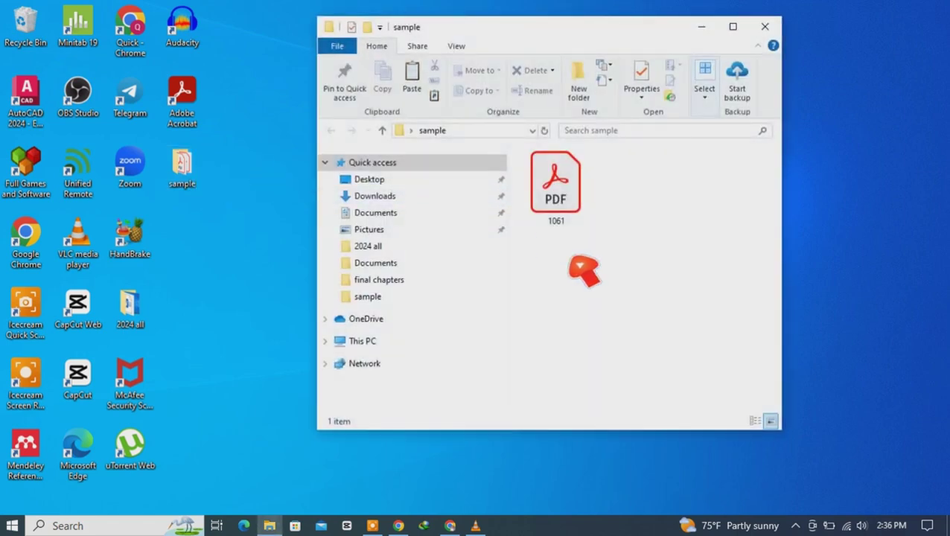
click(555, 186)
double_click(571, 192)
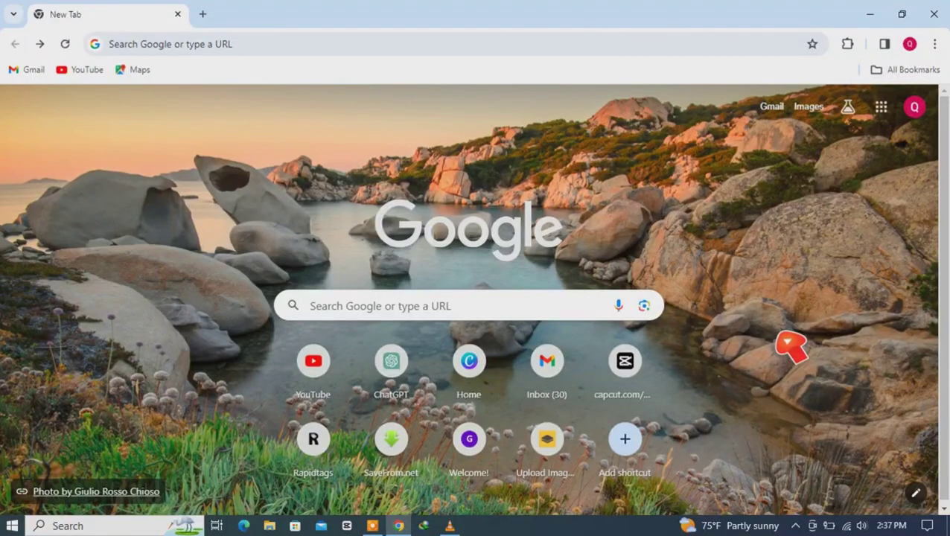
- Search Google for 'smallpdf'
click(452, 317)
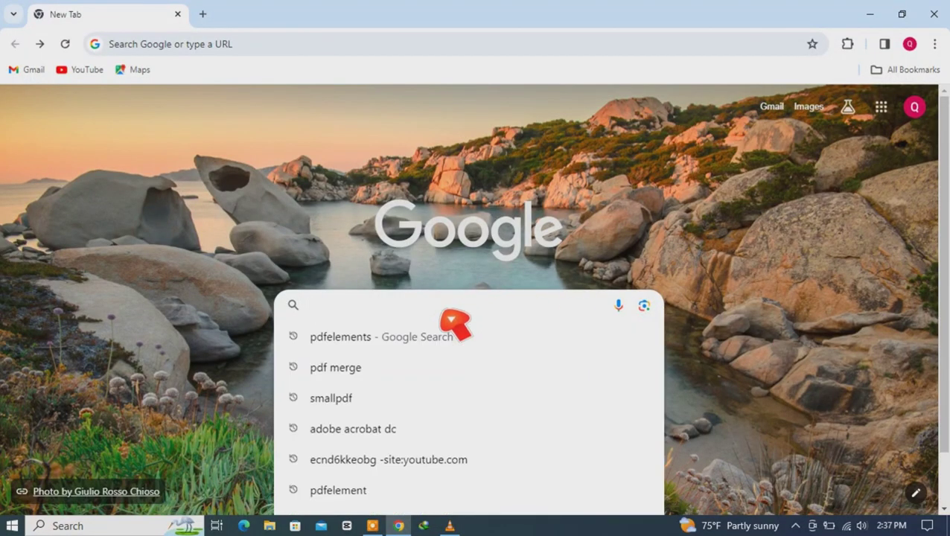
text(s)
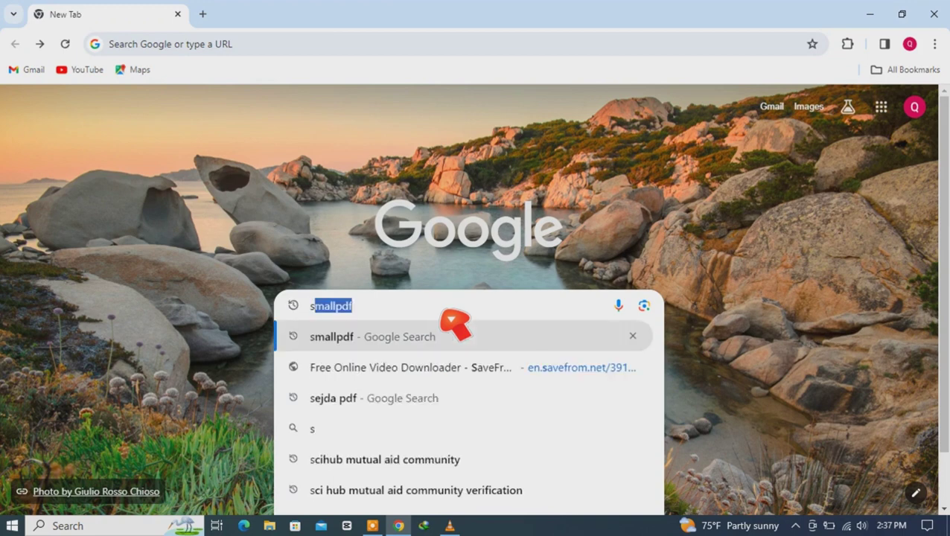
text(mallpdf)
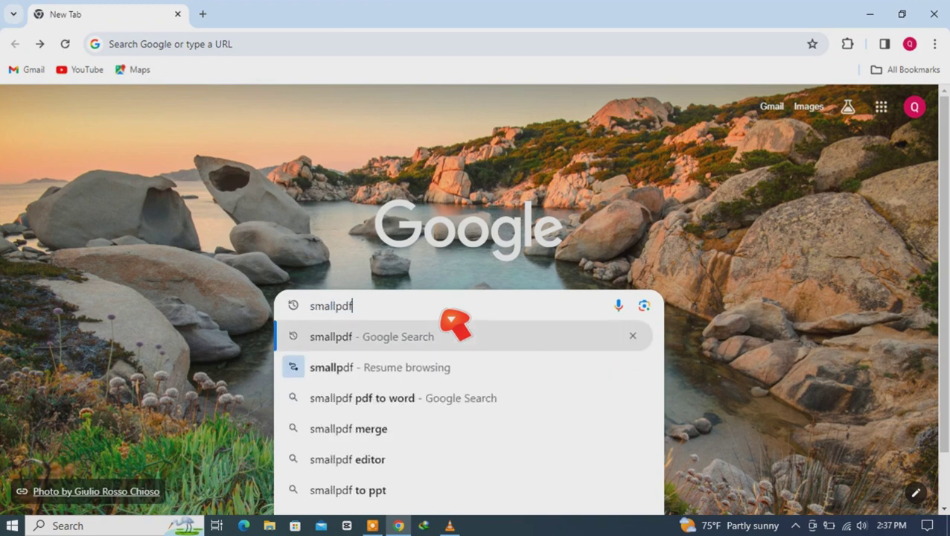
key(Return)
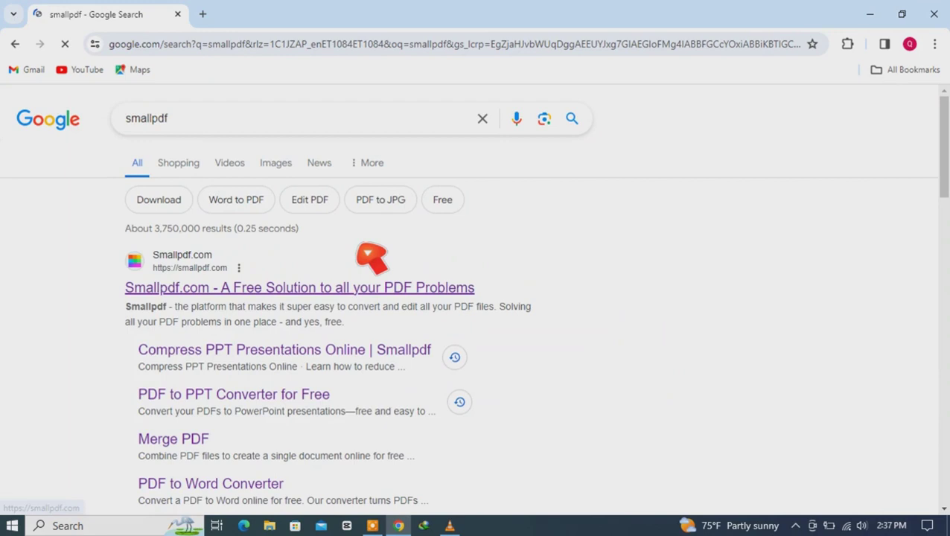
- Go to Smallpdf.com and bring up its PDF to PPT converter from the Tools list
click(236, 293)
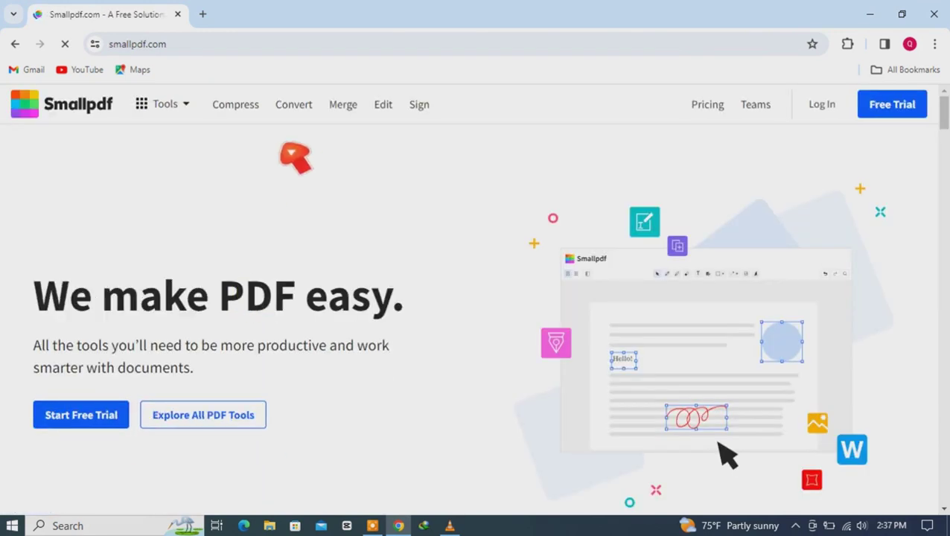
click(185, 110)
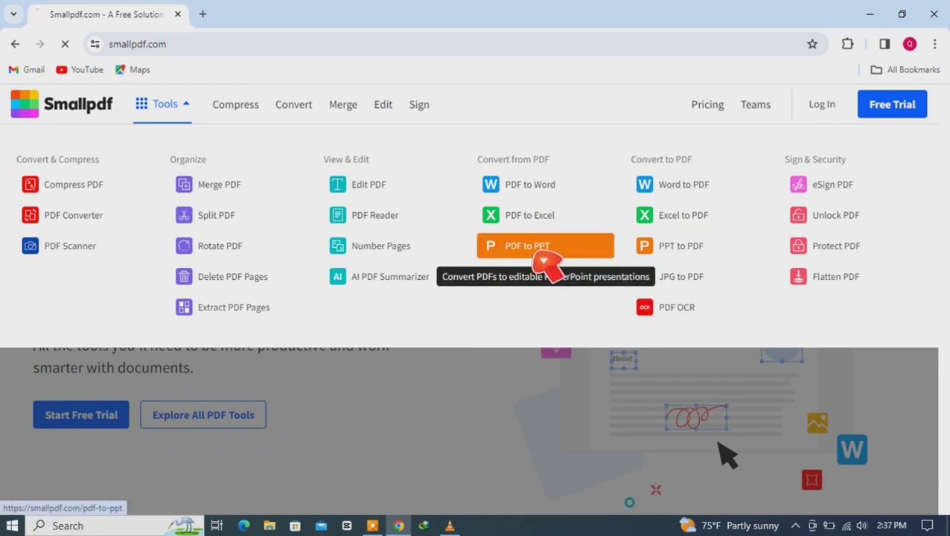
click(546, 262)
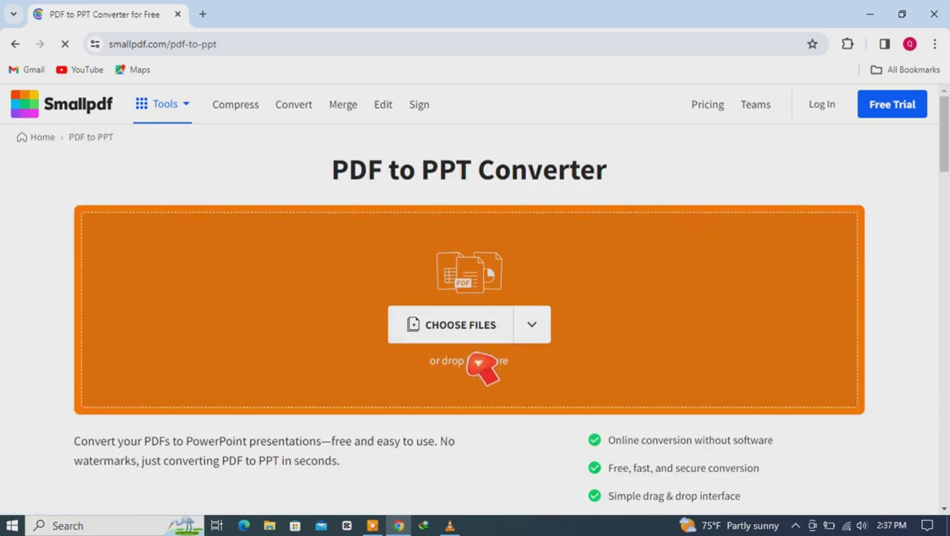
- Upload 1061.pdf from the sample folder to the converter
click(478, 339)
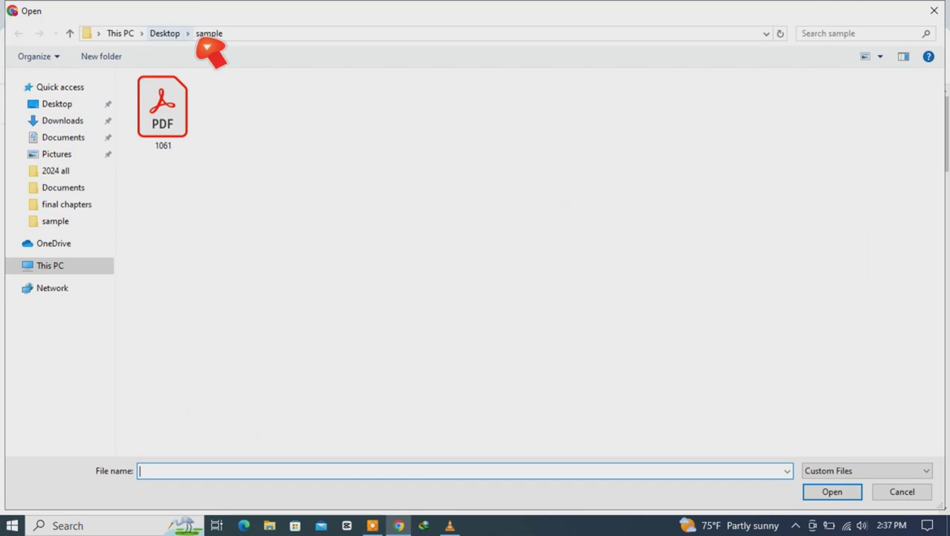
click(192, 110)
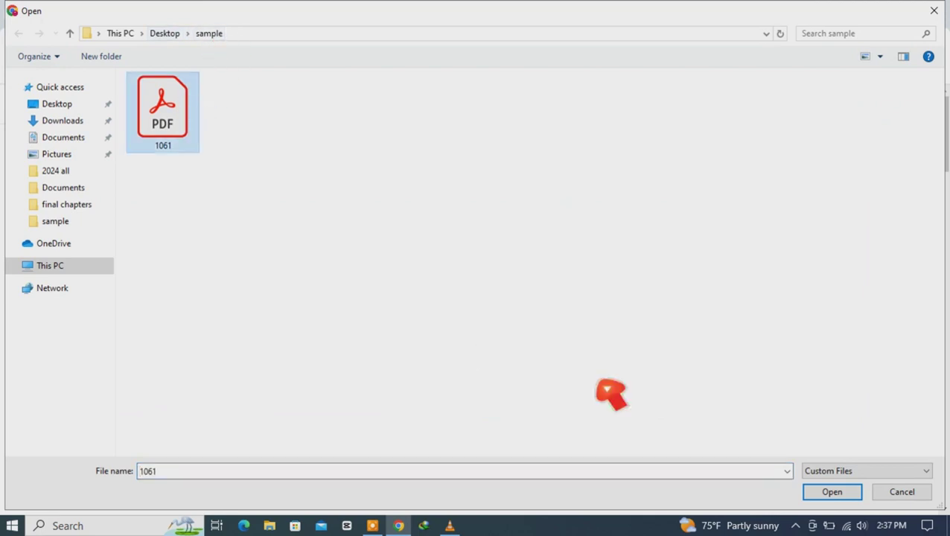
click(830, 495)
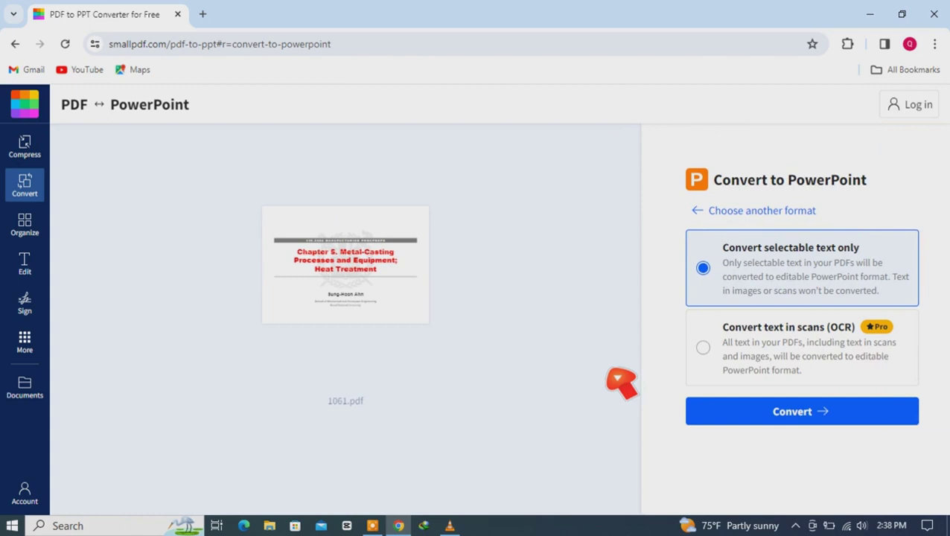
- Convert the PDF on Smallpdf, download 1061.pptx and open it from Chrome's downloads
click(768, 418)
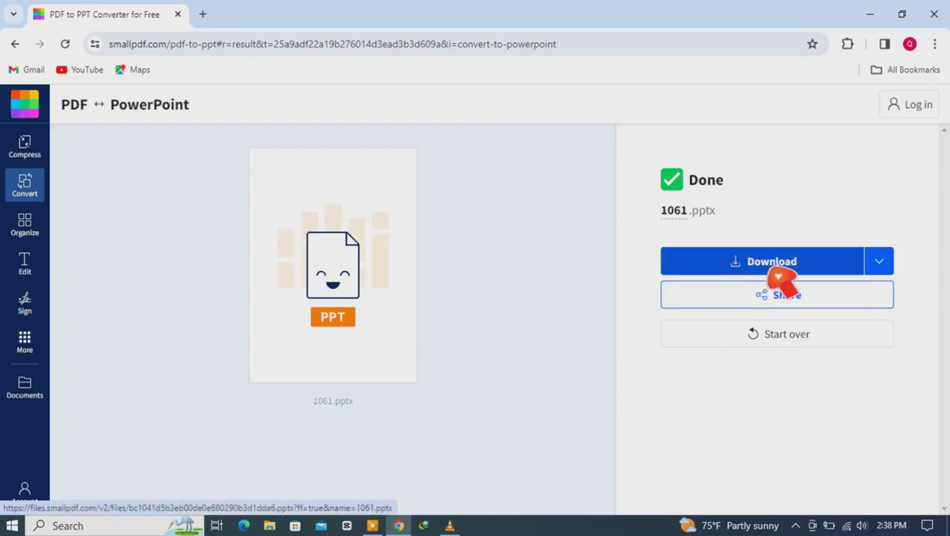
click(779, 270)
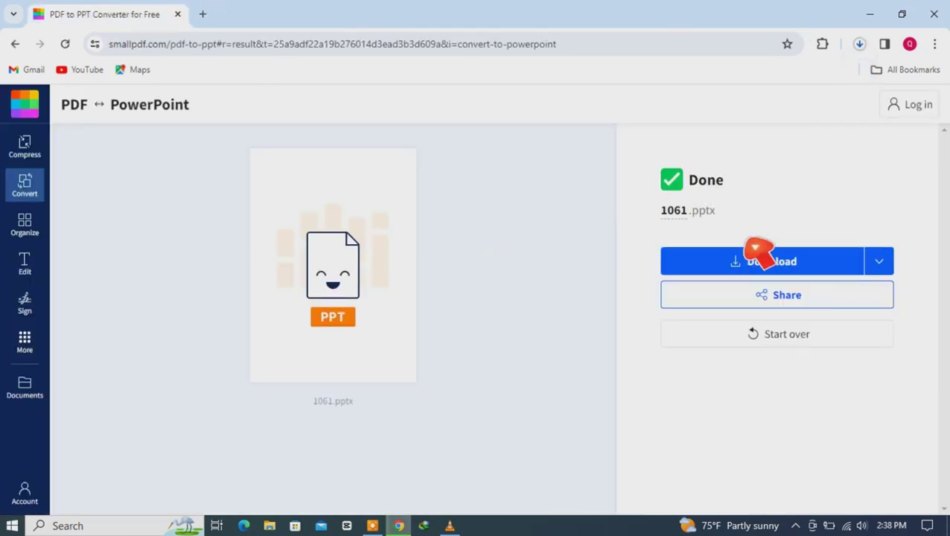
click(859, 44)
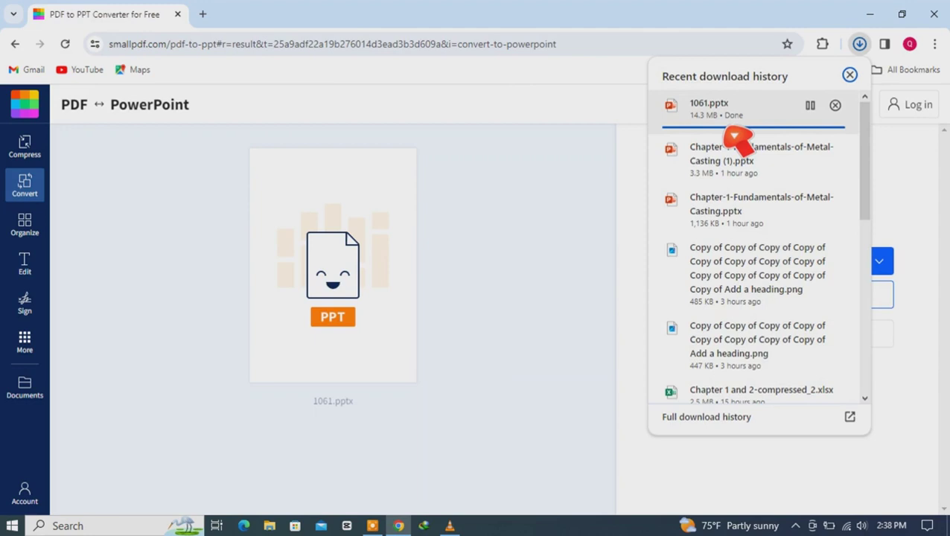
click(741, 117)
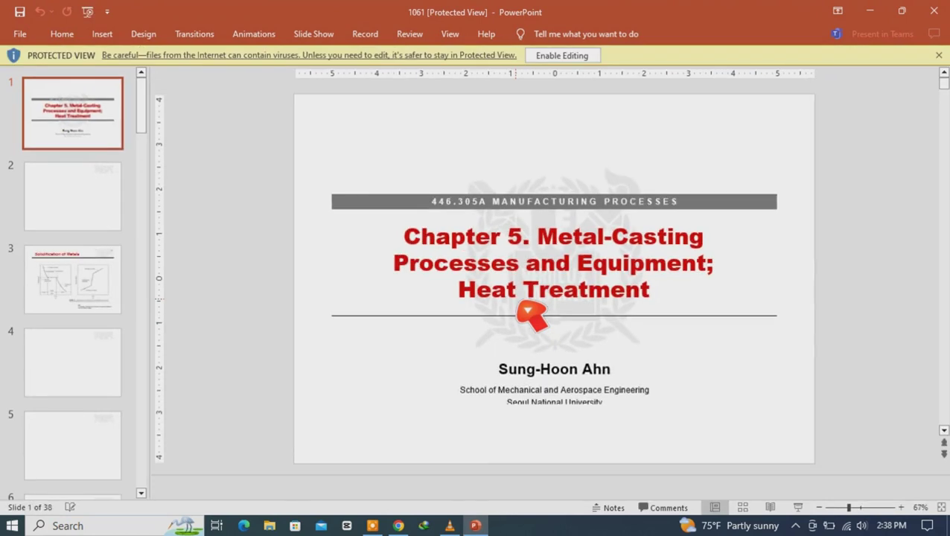
- Enable editing on 1061.pptx, test the title, subtitle and Phase diagram text, paging to slide 7
click(580, 61)
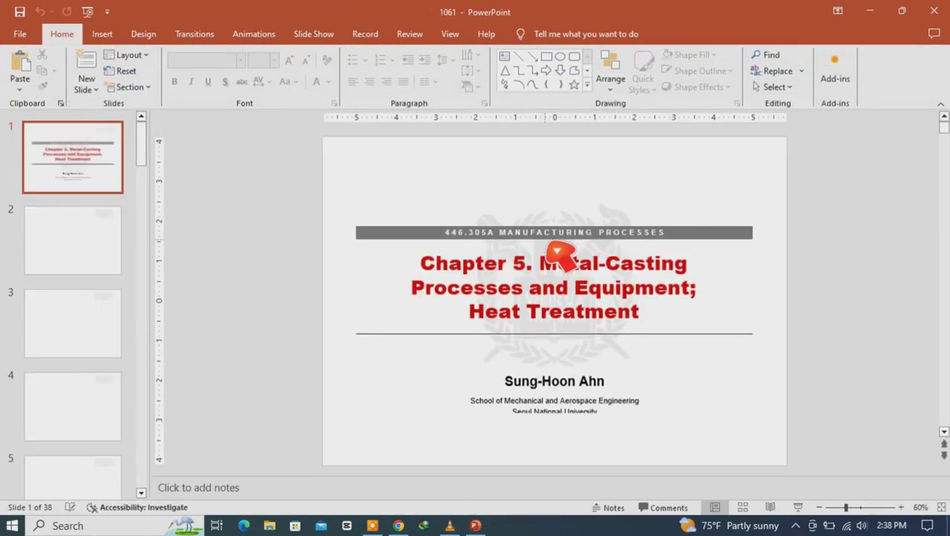
click(571, 274)
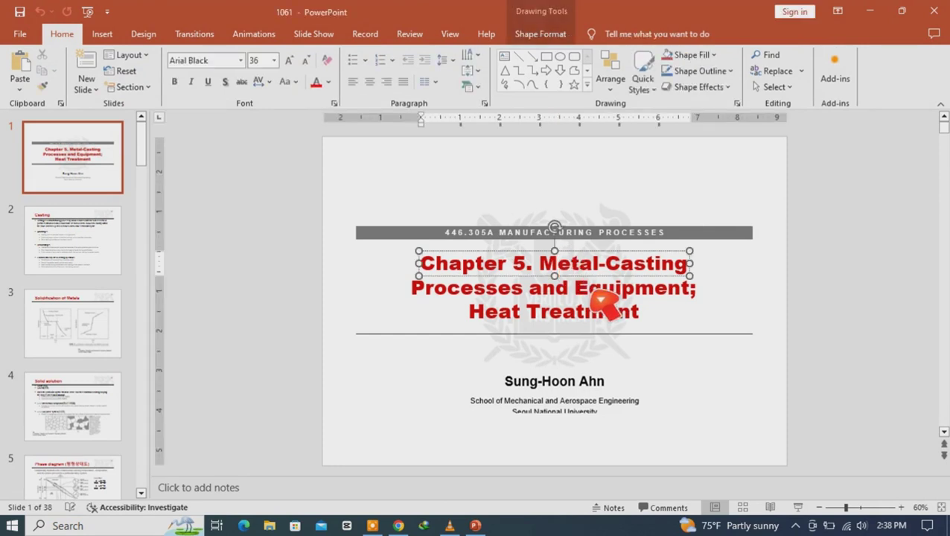
click(607, 387)
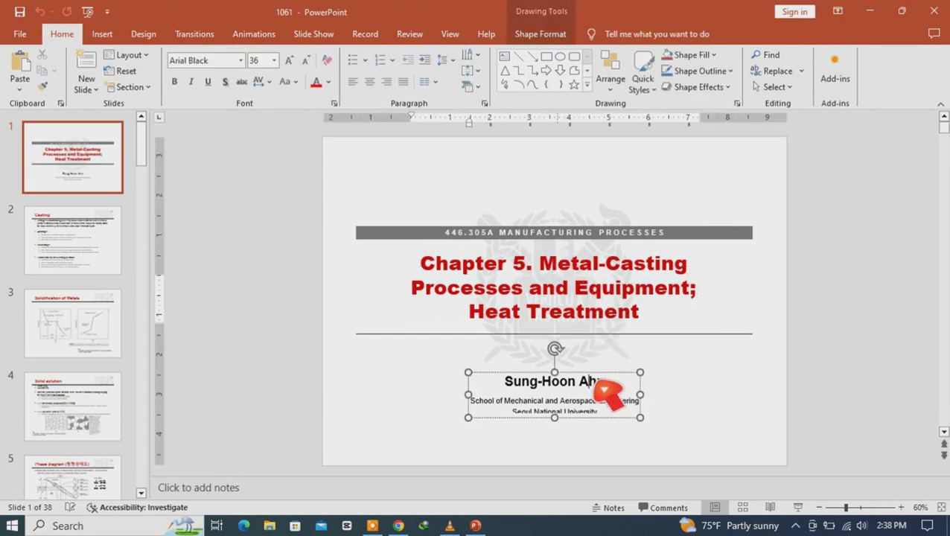
click(843, 311)
key(Page_Down)
key(Page_Down)
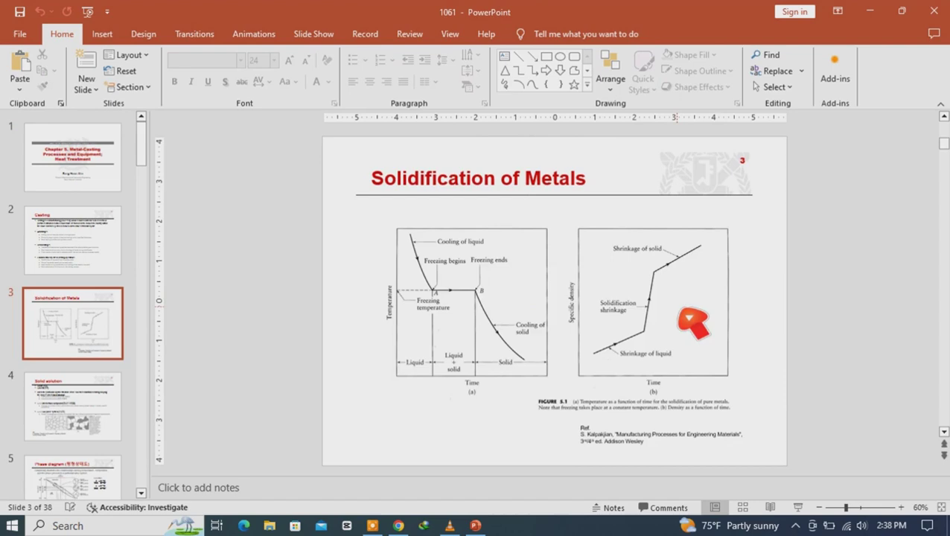
key(Page_Down)
key(Page_Down)
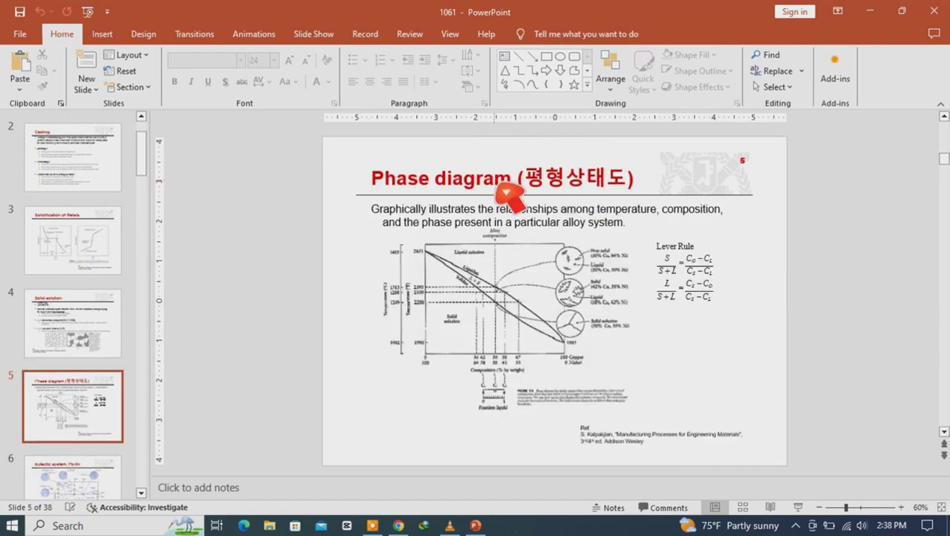
click(494, 179)
key(Page_Down)
key(Page_Down)
key(Page_Down)
key(Page_Down)
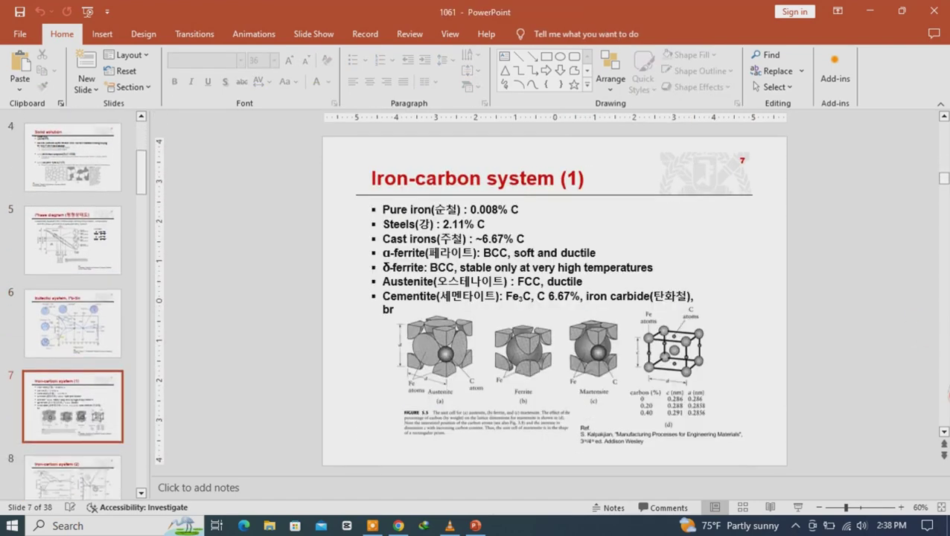
- Close PowerPoint, search 'mergpdf' in a new tab, and open iLovePDF's Merge PDF files page
click(933, 10)
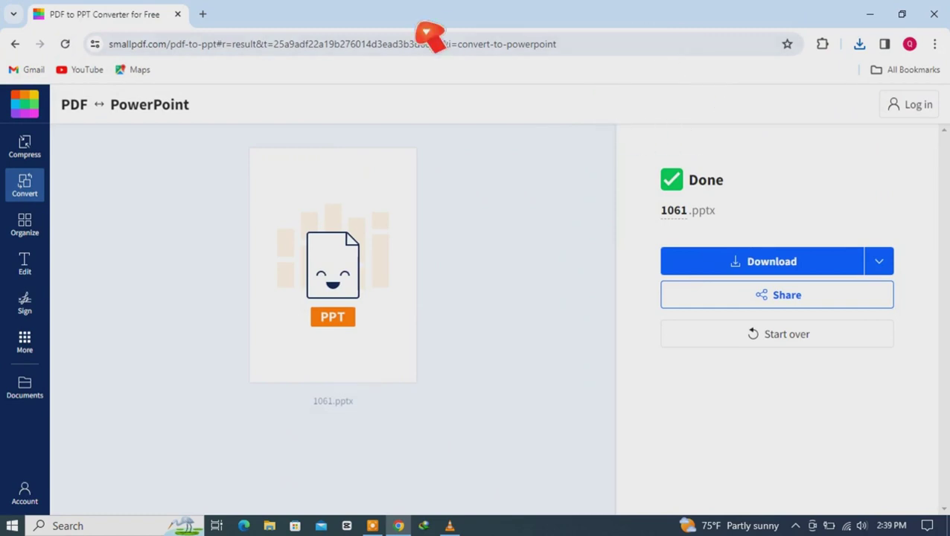
click(207, 18)
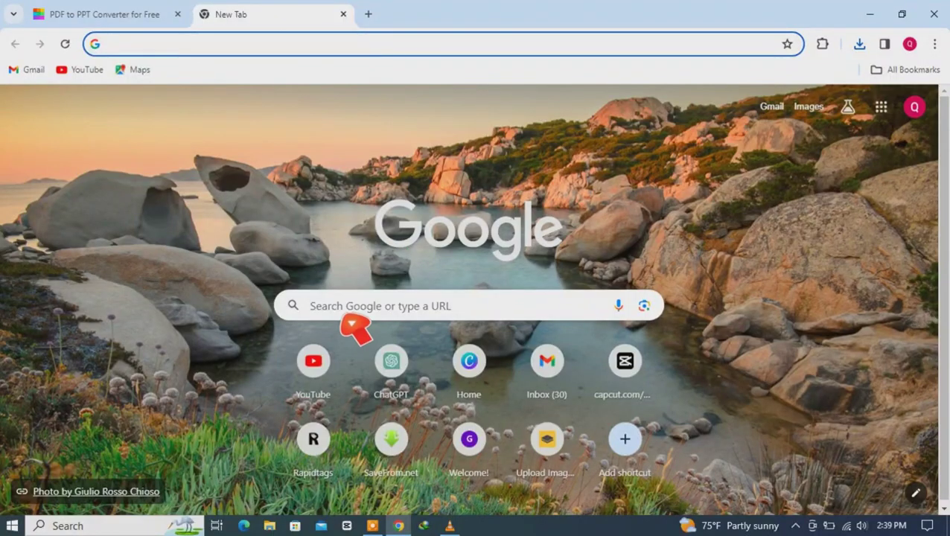
click(347, 315)
text(meg)
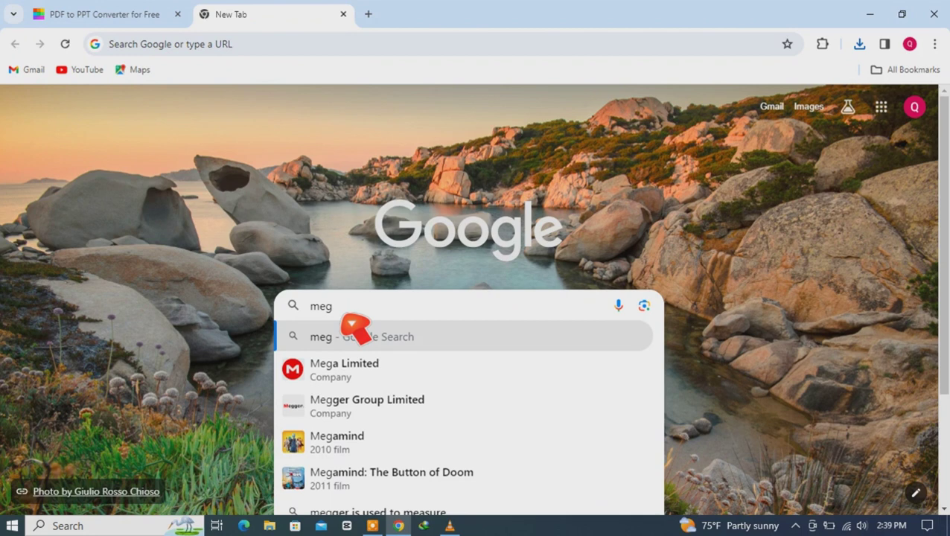
key(BackSpace)
text(rgp)
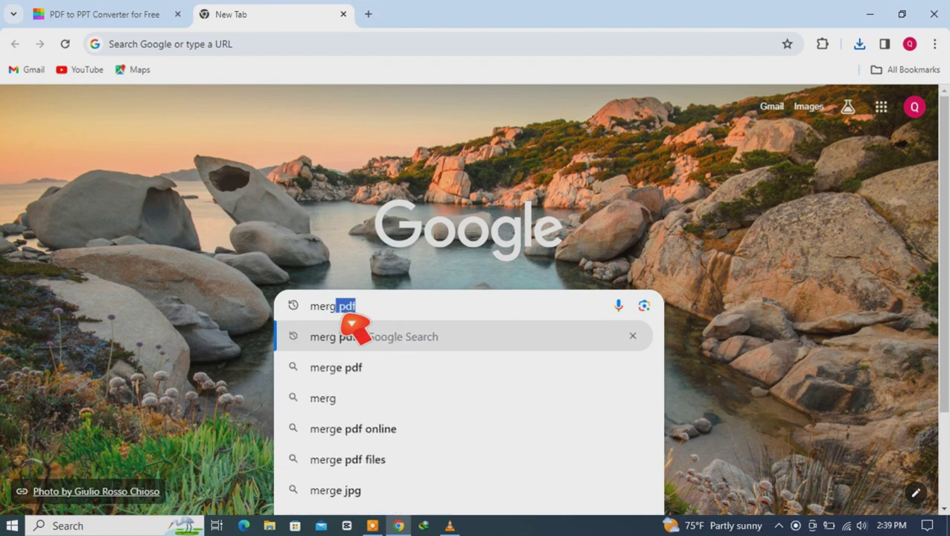
text(df)
key(Return)
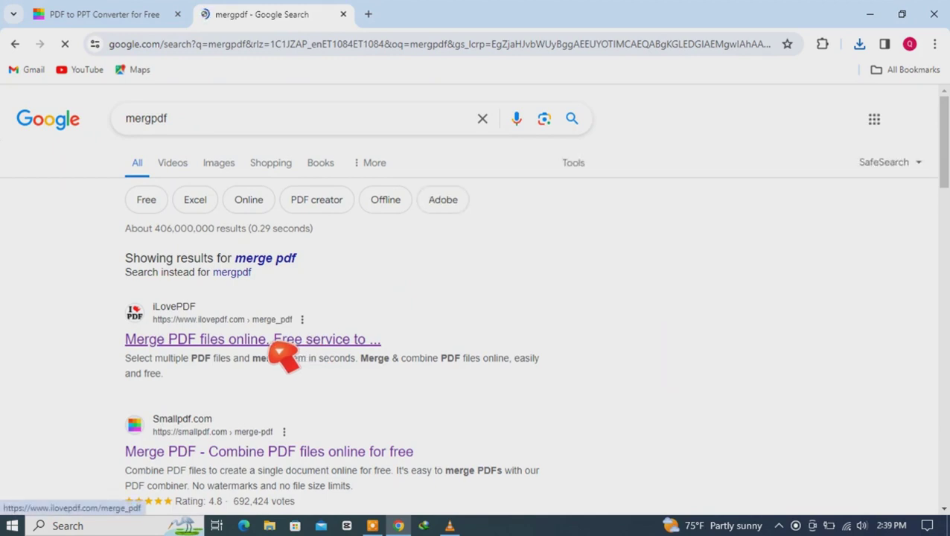
click(278, 342)
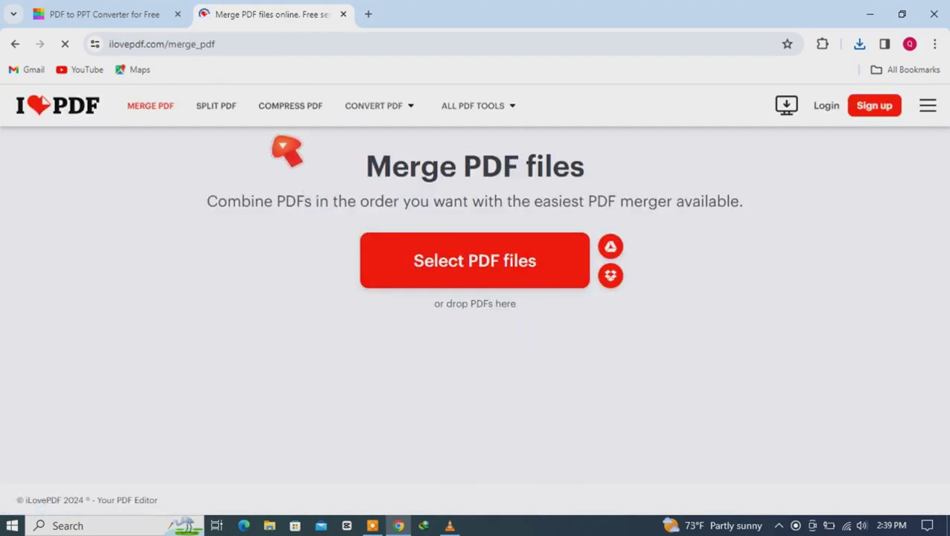
- Switch to iLovePDF's PDF to POWERPOINT tool and upload 1061.pdf
mouse_move(376, 119)
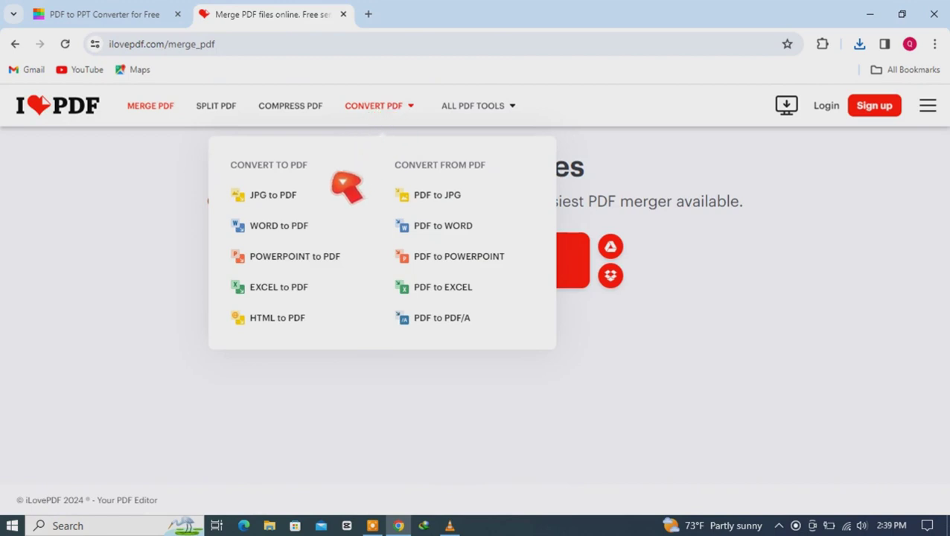
click(457, 268)
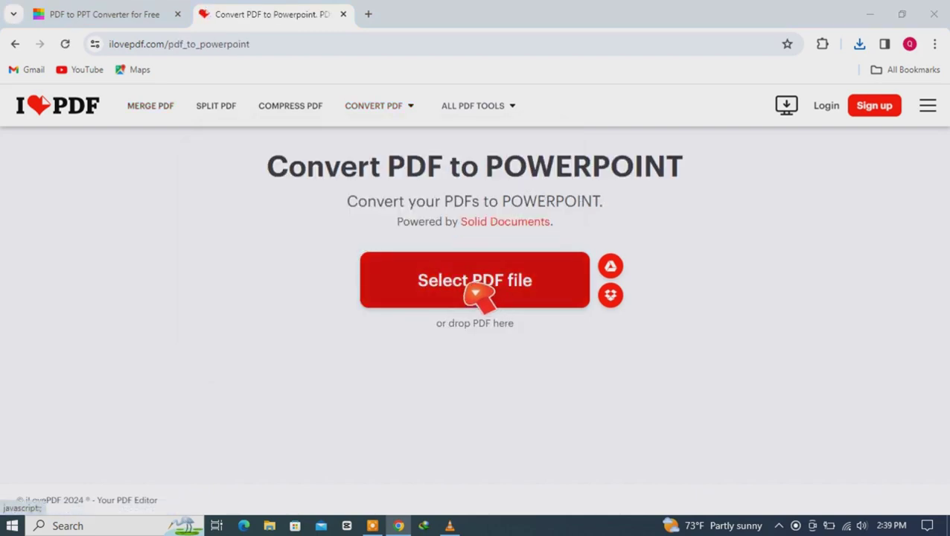
click(475, 292)
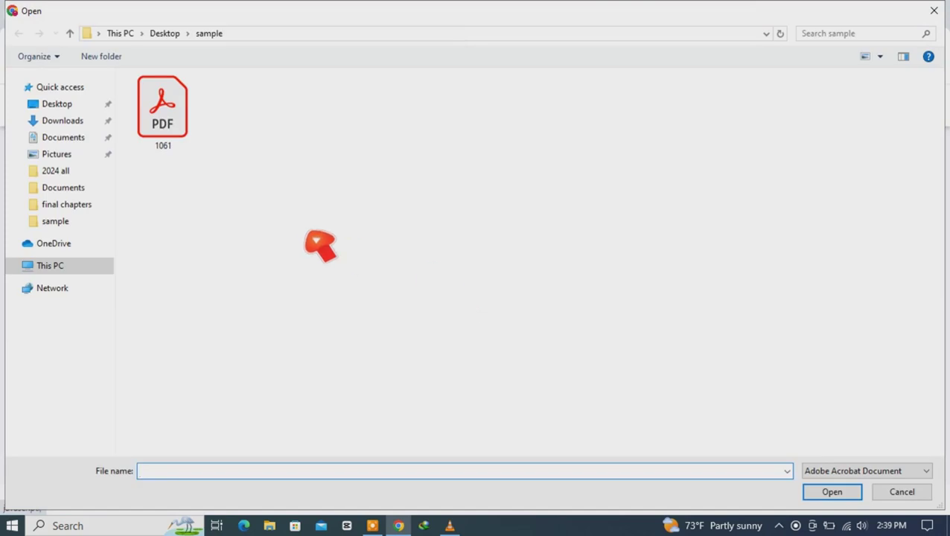
click(186, 148)
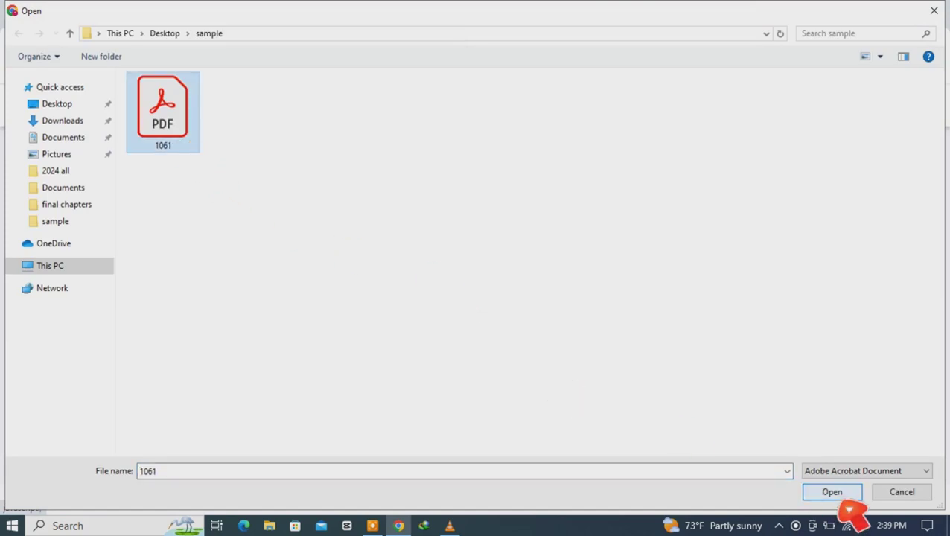
click(843, 494)
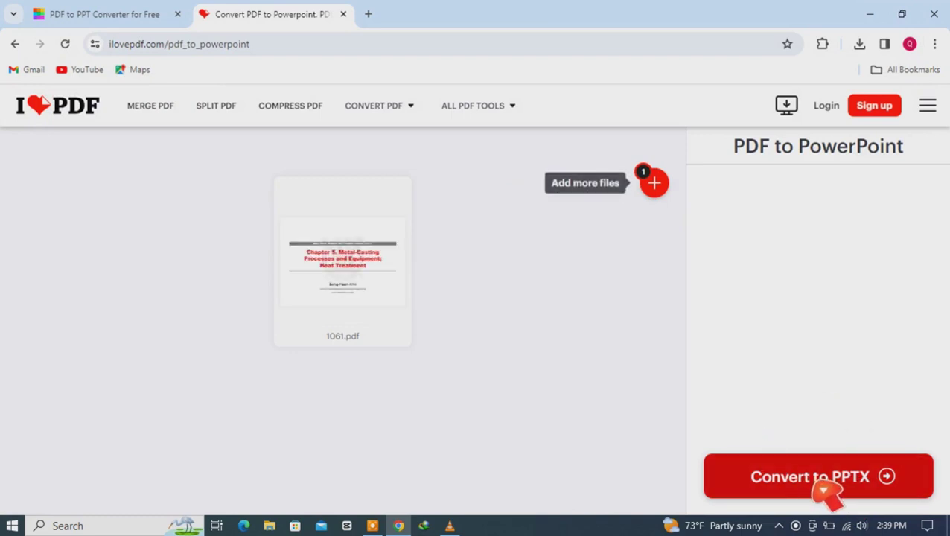
- Convert to PPTX on iLovePDF, download 1061 (1).pptx and open it in PowerPoint
click(823, 489)
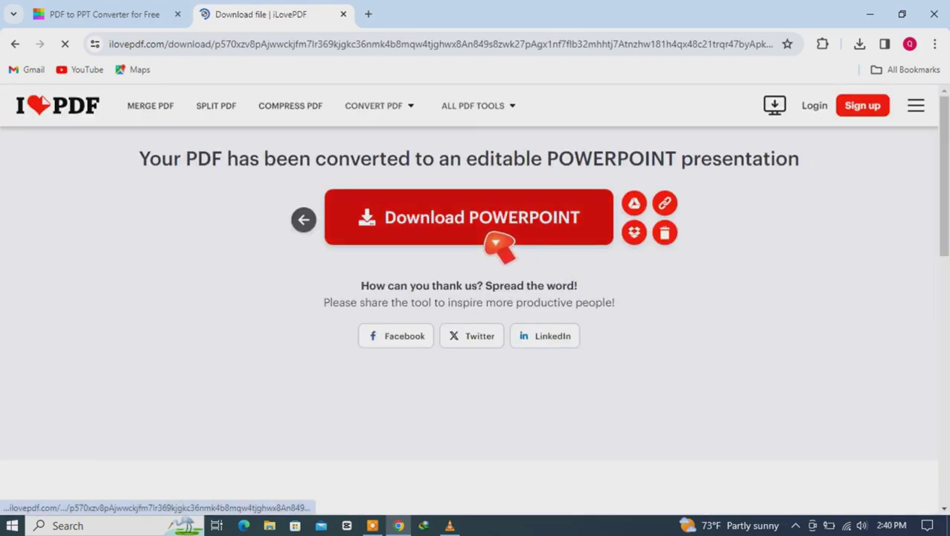
click(499, 242)
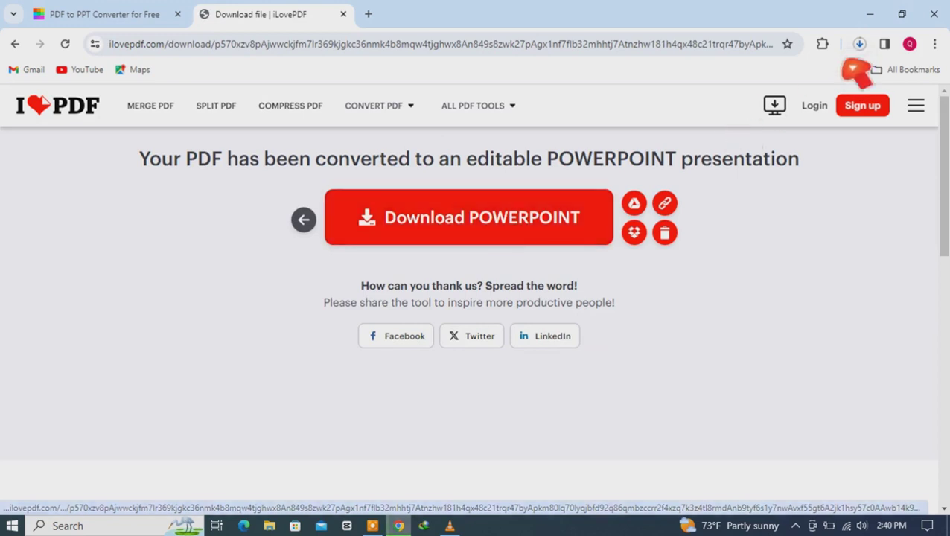
click(860, 45)
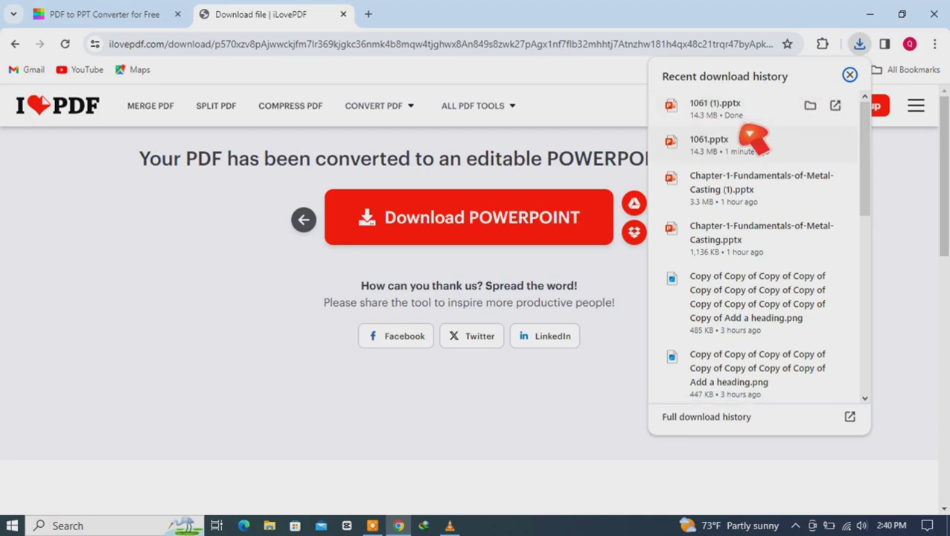
click(733, 125)
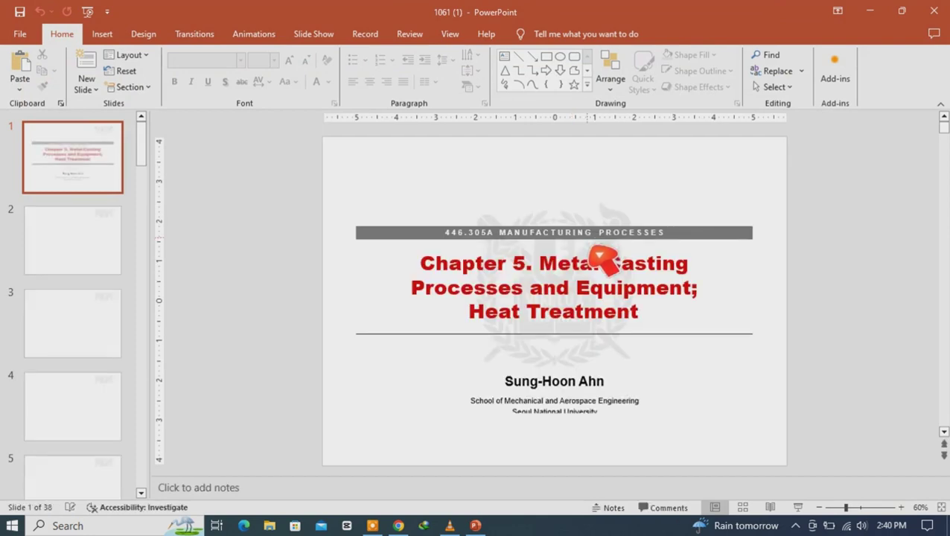
- Confirm the slide title is editable text and the Fluid flow figure is a picture
click(595, 256)
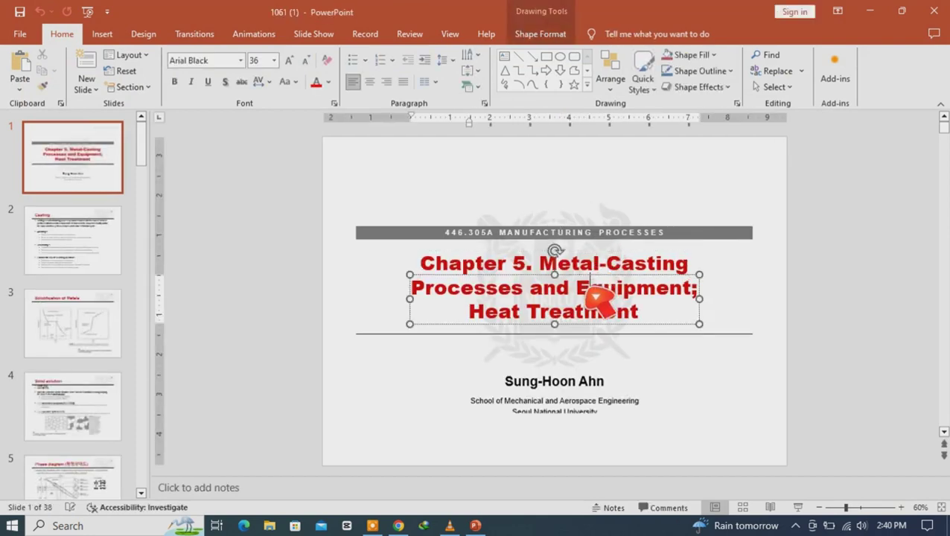
scroll(596, 298, down, 11)
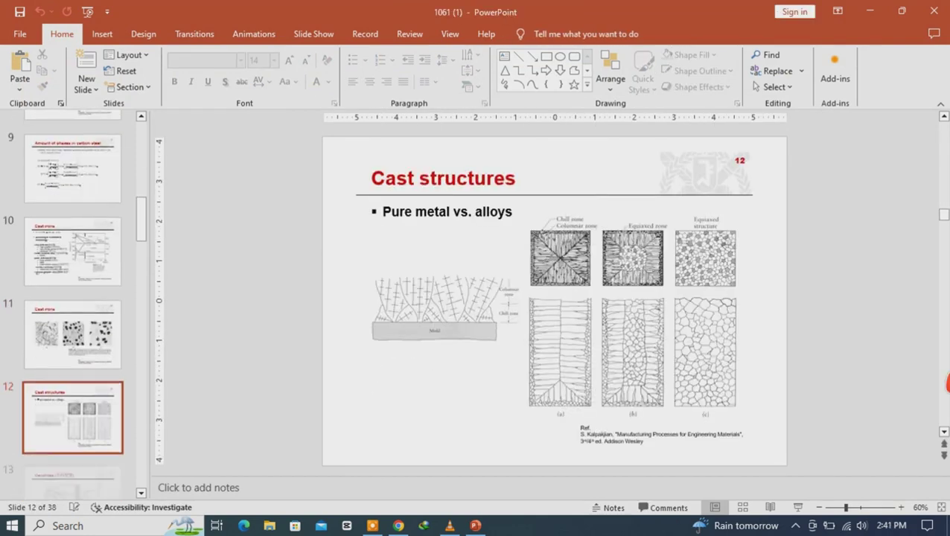
scroll(946, 383, down, 3)
click(691, 322)
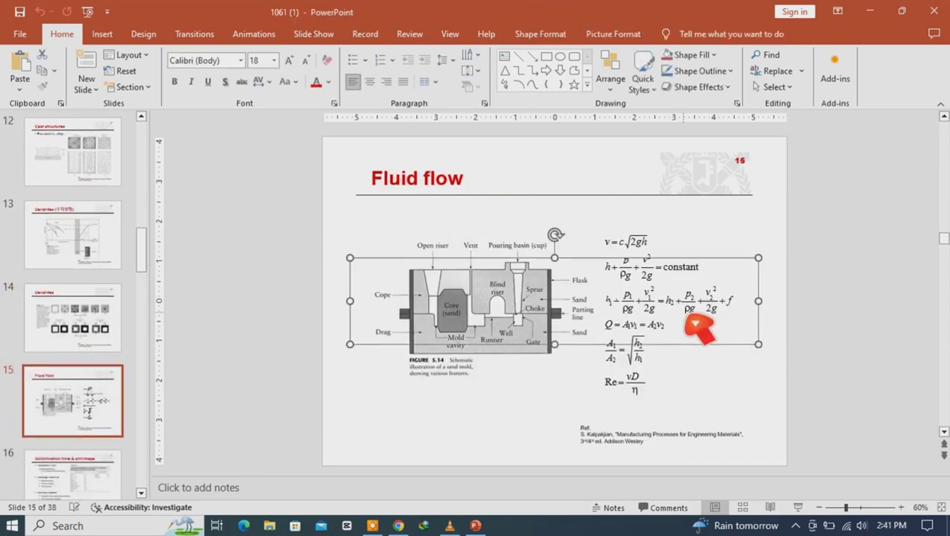
- Scroll on to confirm the bullet list is an editable text box, then close PowerPoint
scroll(940, 358, down, 2)
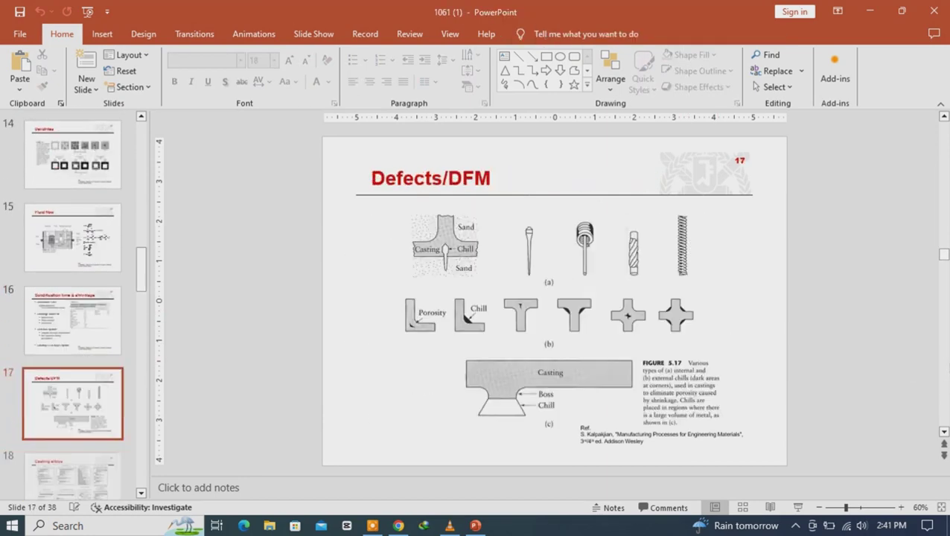
scroll(554, 301, down, 1)
scroll(554, 300, down, 1)
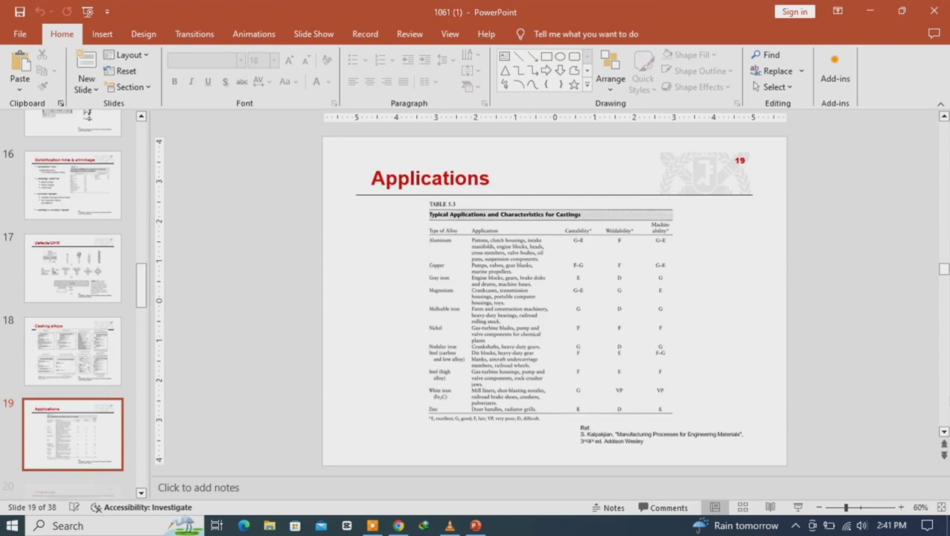
scroll(554, 300, down, 2)
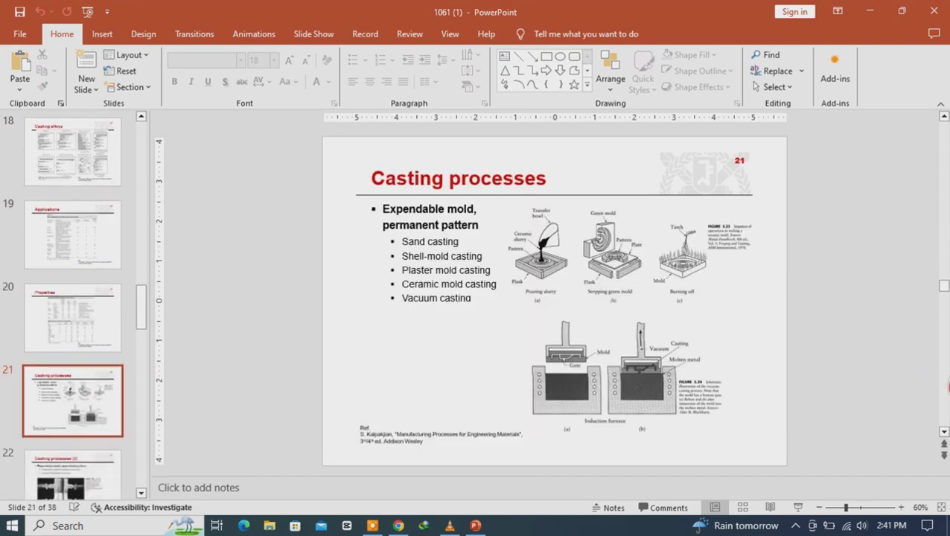
click(452, 298)
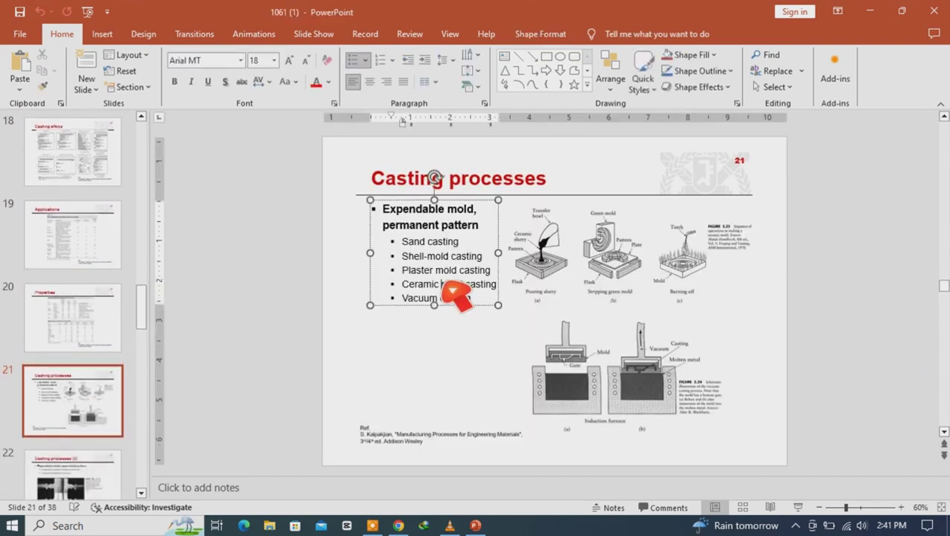
click(847, 331)
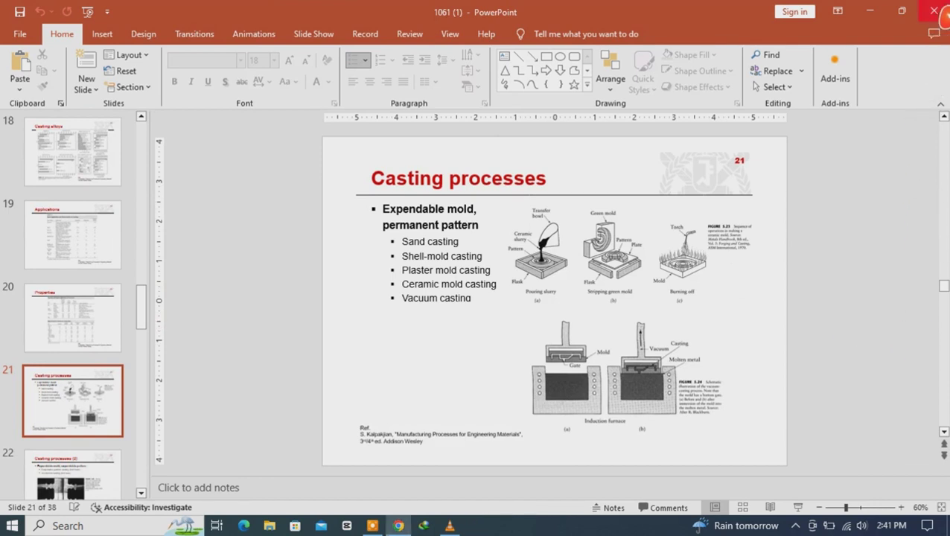
click(935, 11)
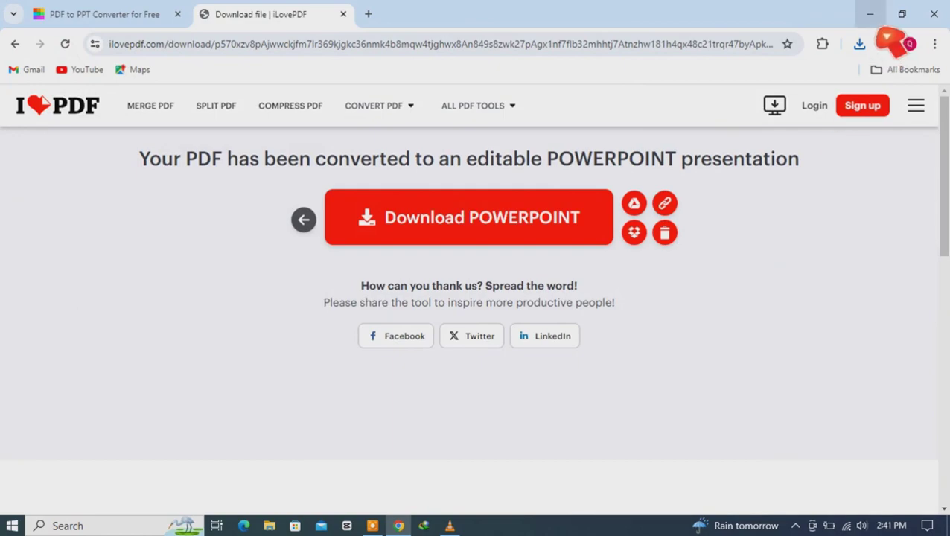